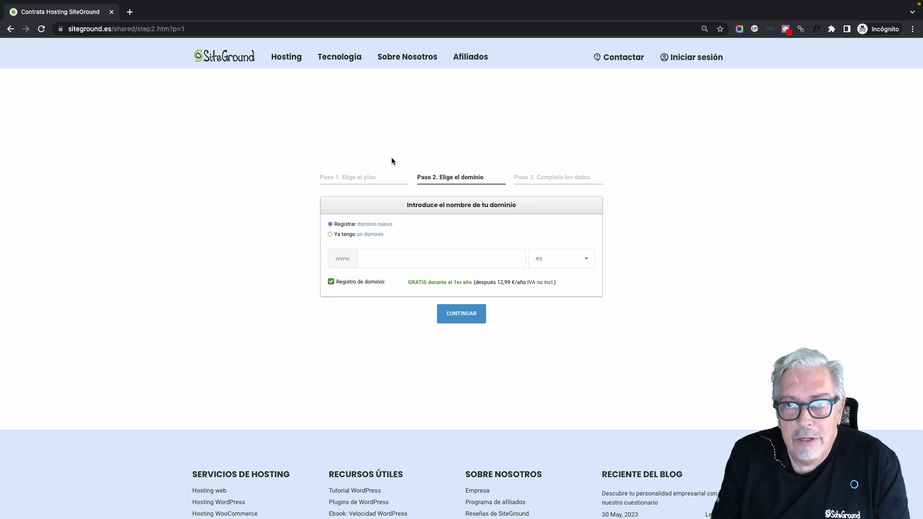
Step: Place the cursor in the domain name field of Paso 2, with Registrar dominio nuevo and .es selected
click(409, 254)
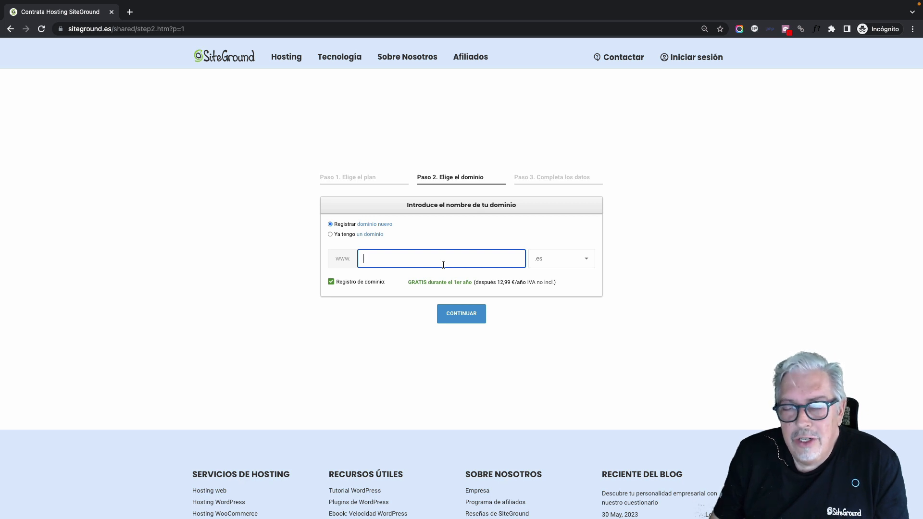
click(582, 265)
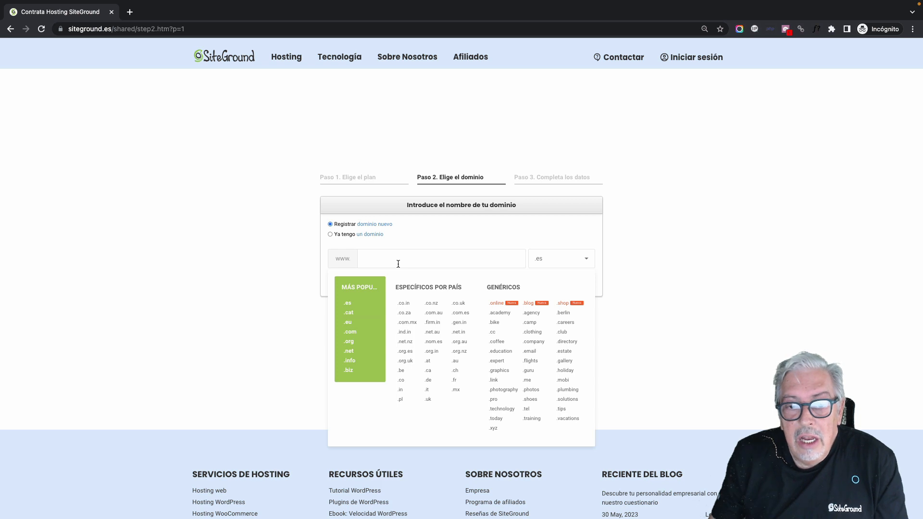
click(418, 233)
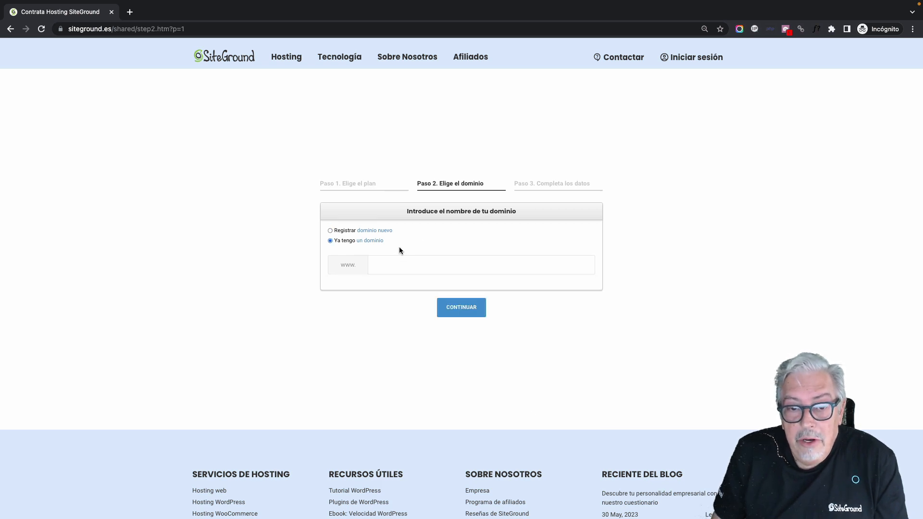
click(374, 230)
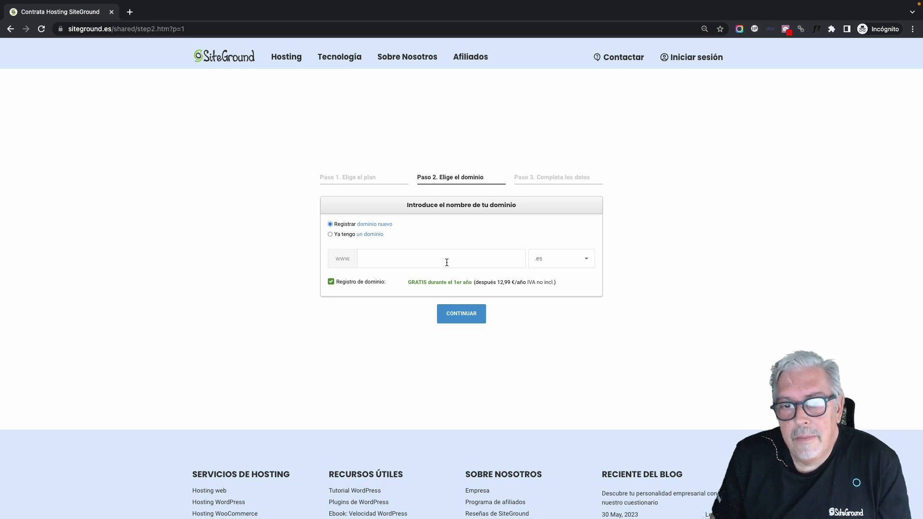
click(547, 259)
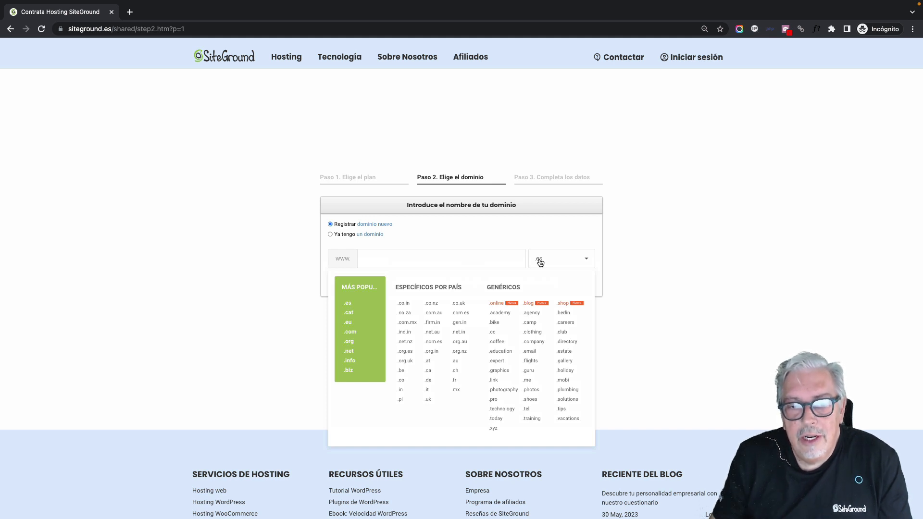
Step: Try mirestaurante.es, check its availability, then edit the name by adding and removing a hyphen
click(465, 262)
text(mirestaurante)
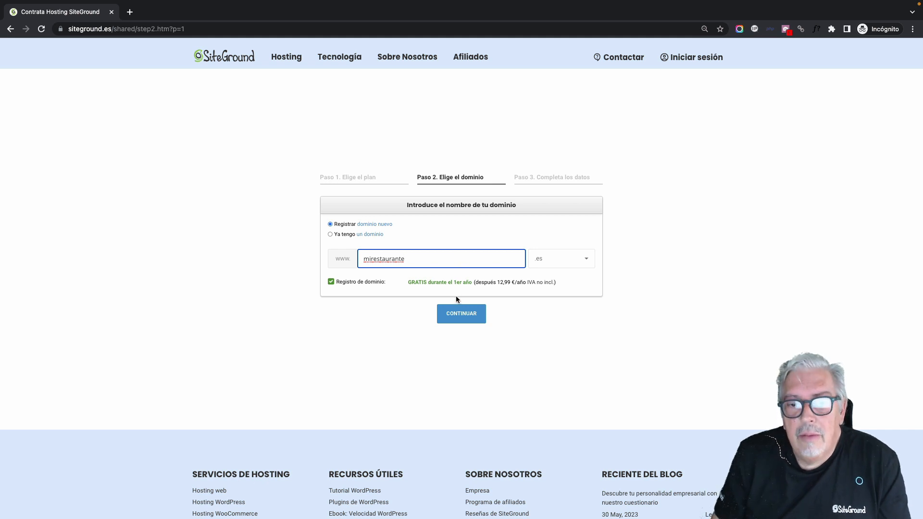
click(460, 313)
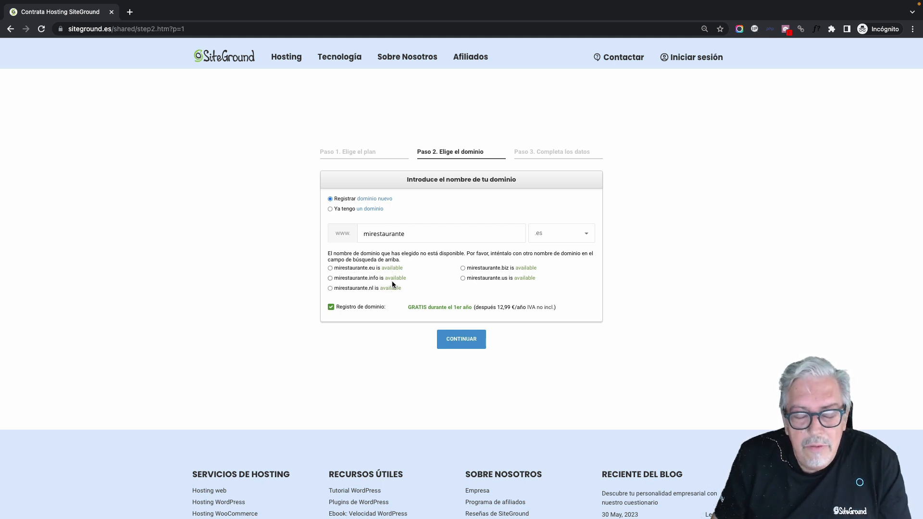
click(375, 234)
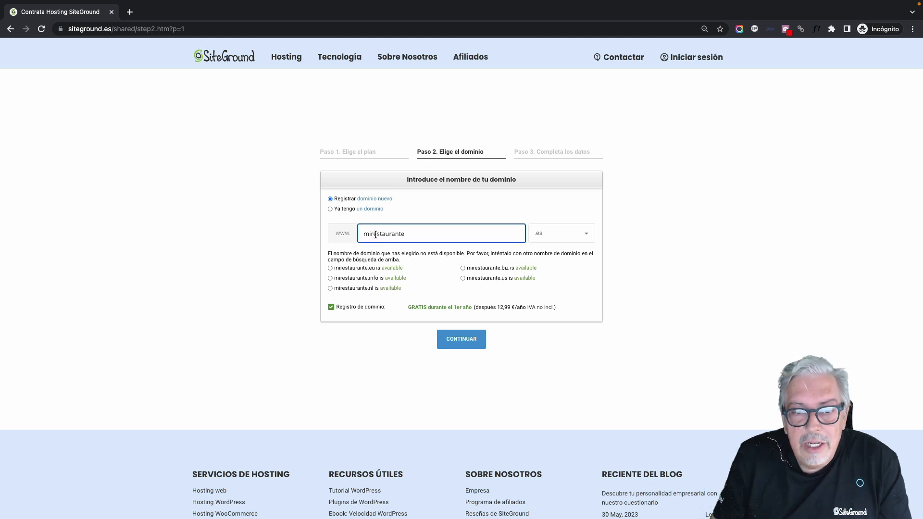
text(-)
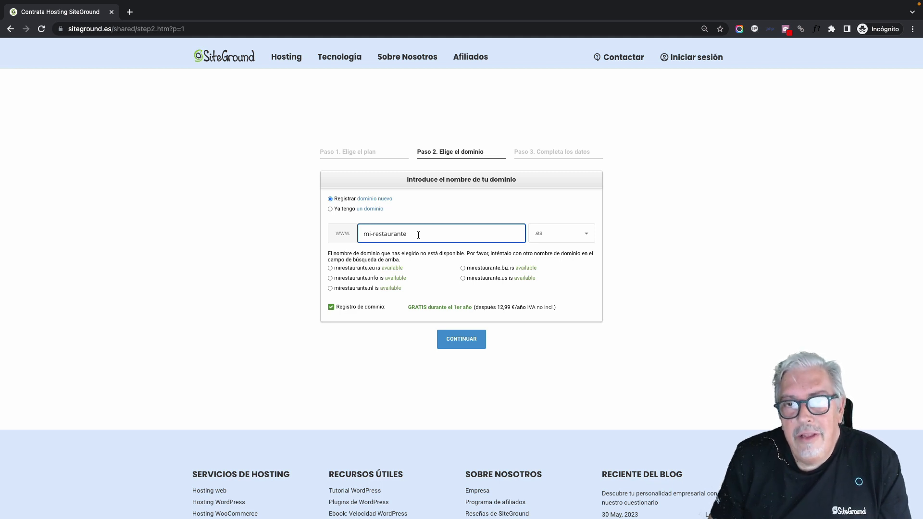
key(BackSpace)
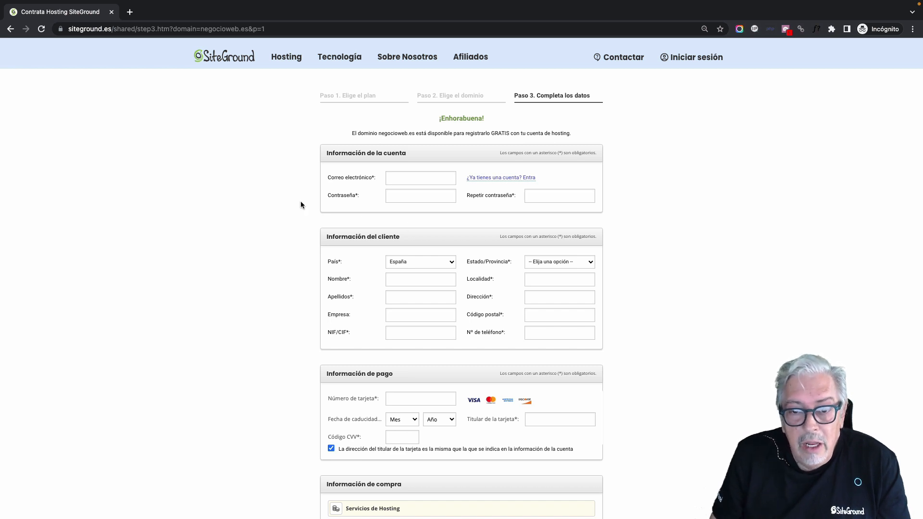
scroll(303, 187, down, 1)
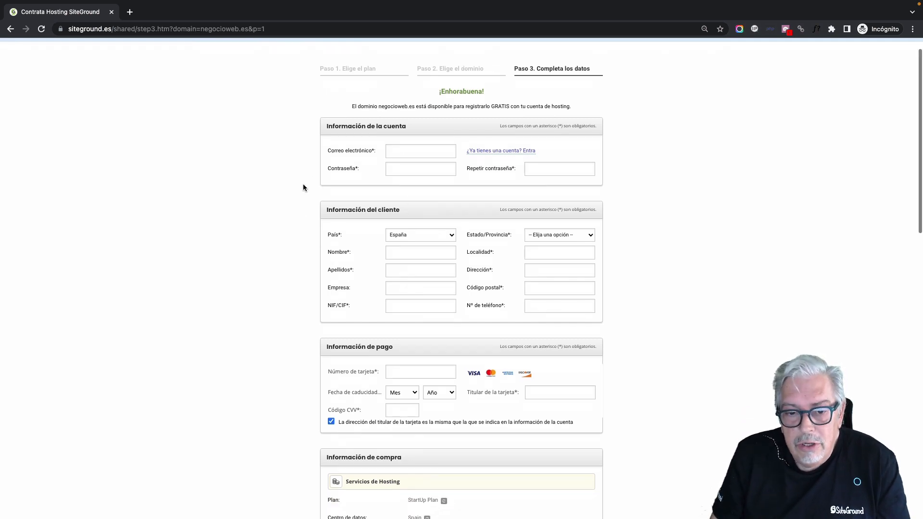
scroll(303, 188, down, 4)
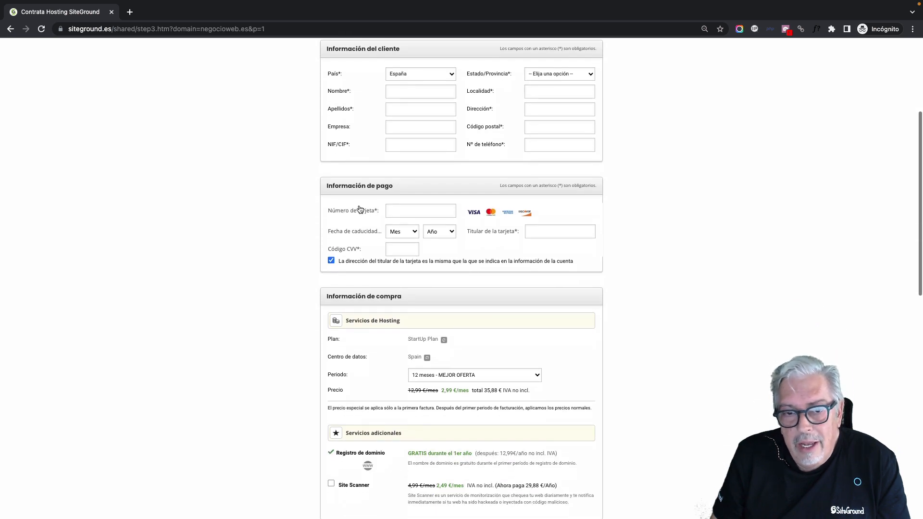
scroll(299, 210, down, 4)
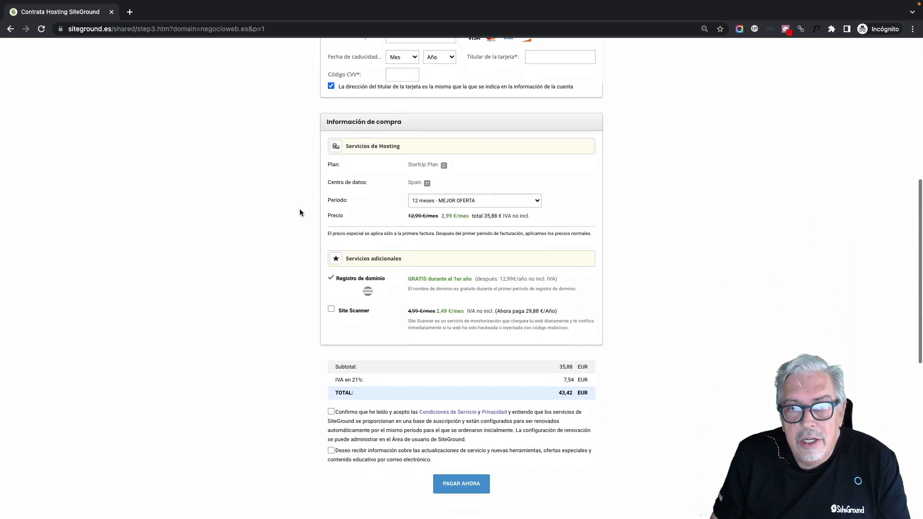
scroll(299, 209, down, 1)
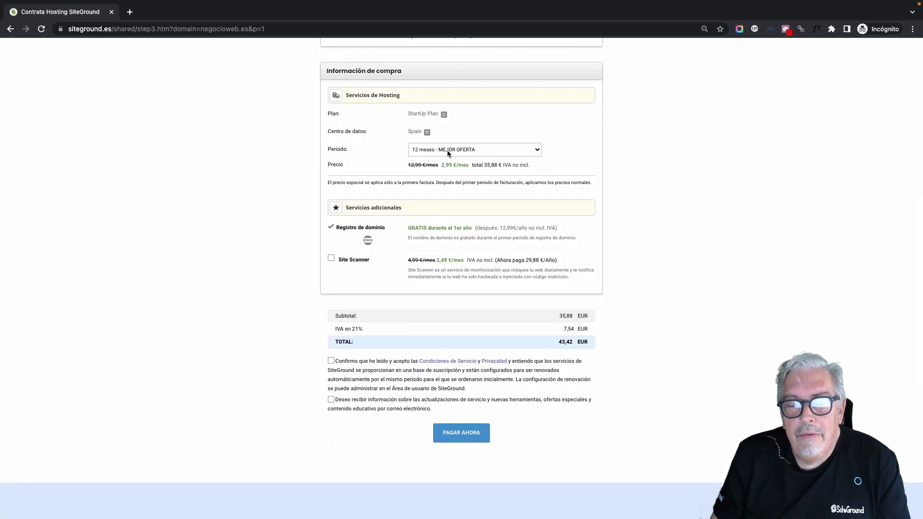
click(491, 151)
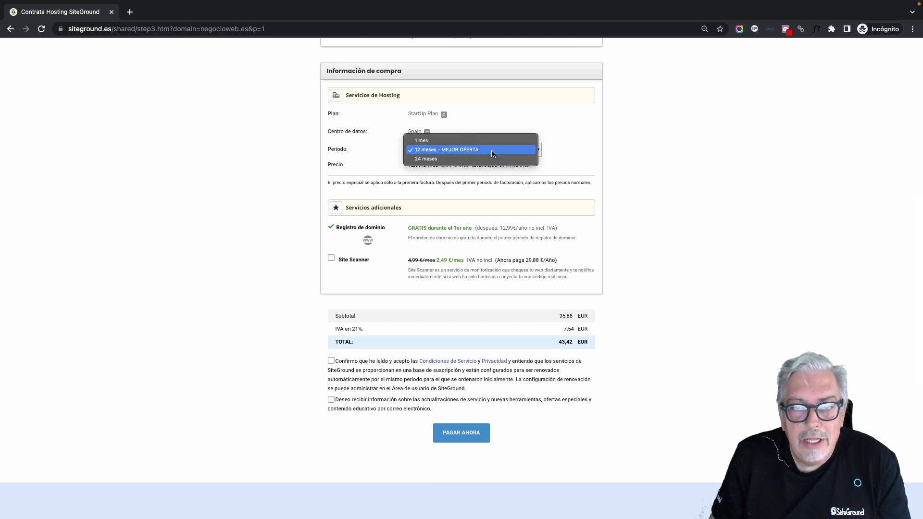
click(481, 159)
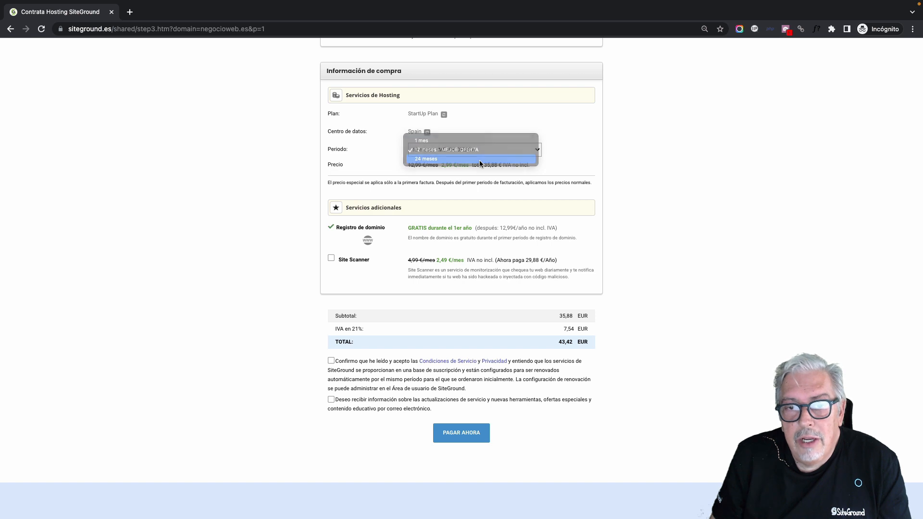
click(478, 158)
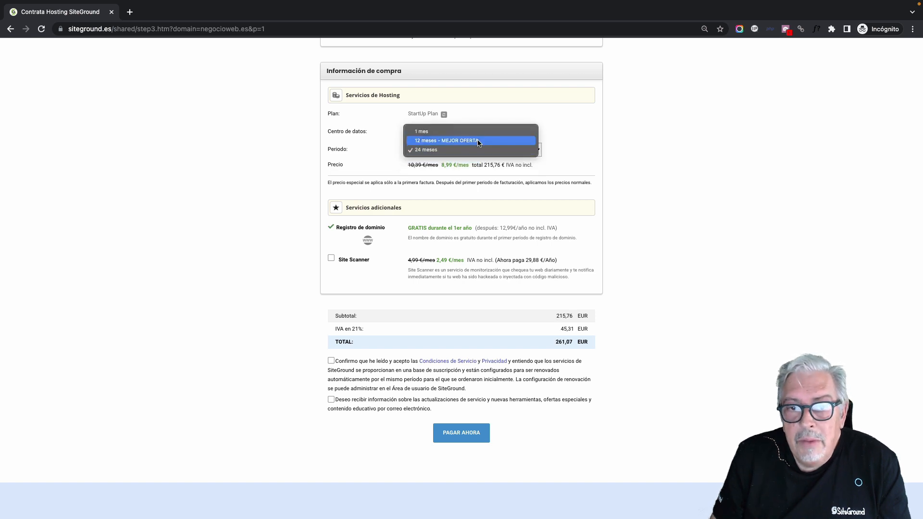
click(479, 134)
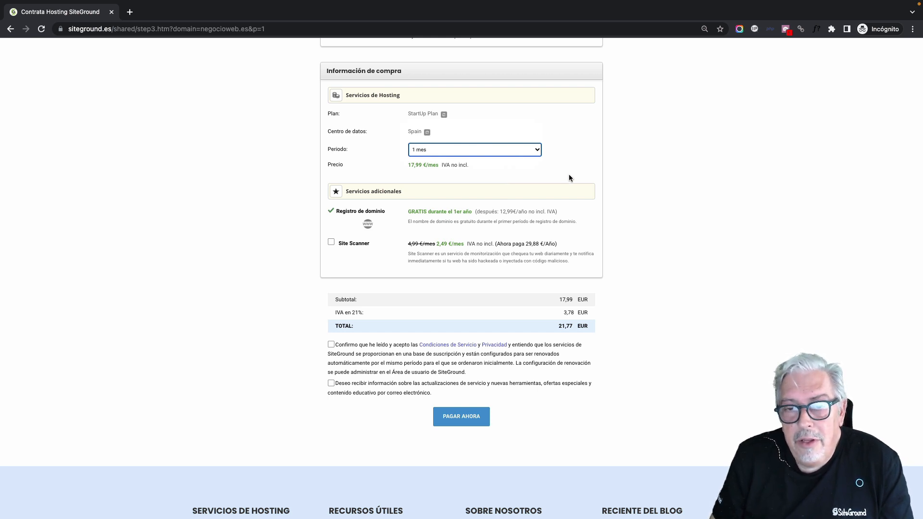
click(535, 149)
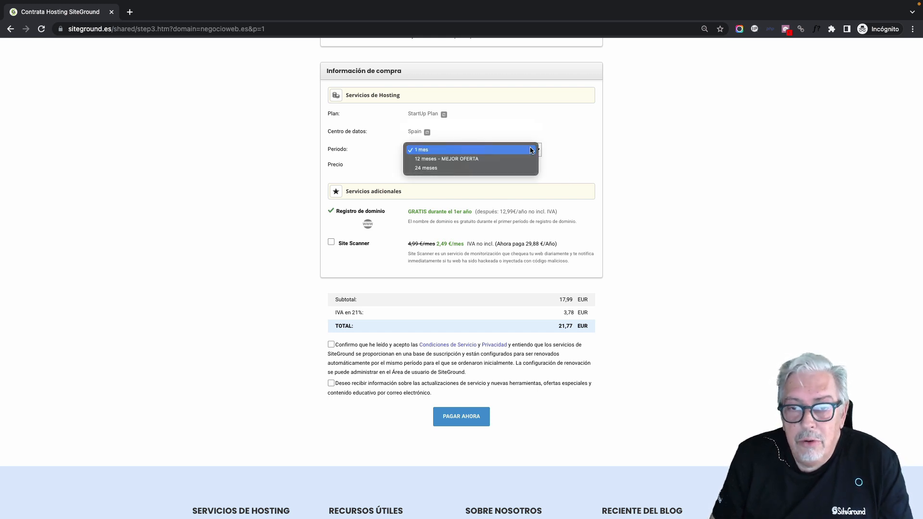
click(499, 158)
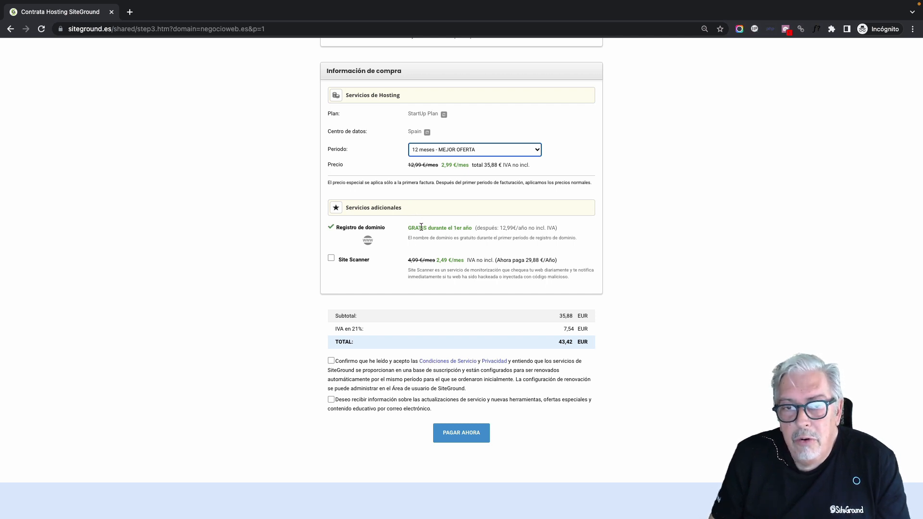
scroll(422, 227, down, 1)
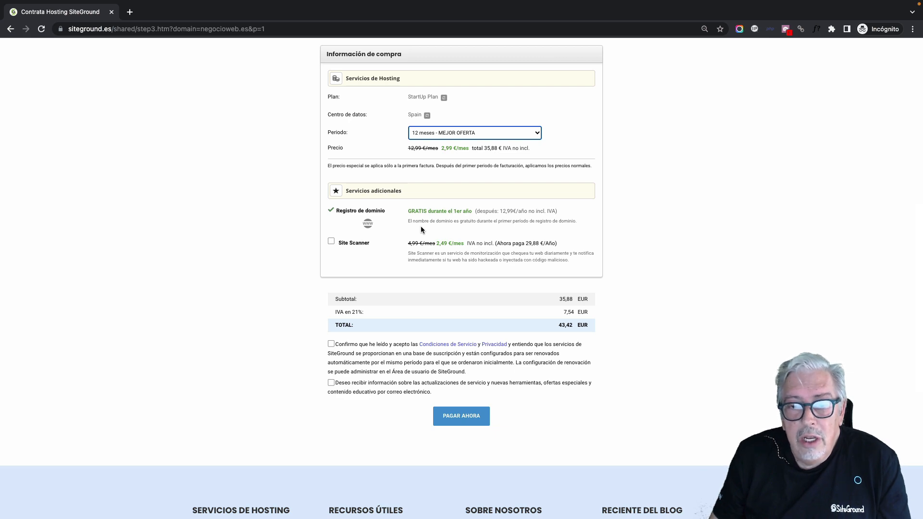
Step: Fill in the account e-mail and paste the new hosting account password
click(420, 178)
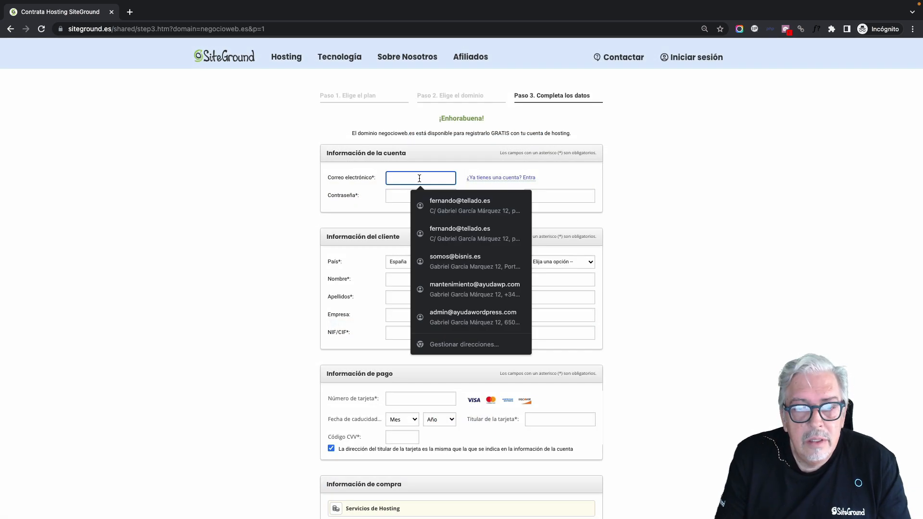
key(Tab)
key(super+v)
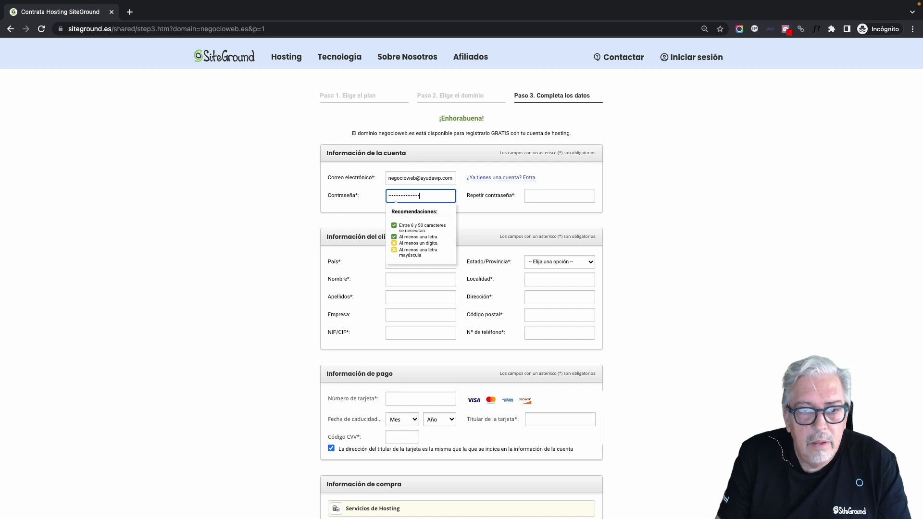
Step: Accept the terms of service and privacy policy, and submit the order with PAGAR AHORA
scroll(332, 334, down, 10)
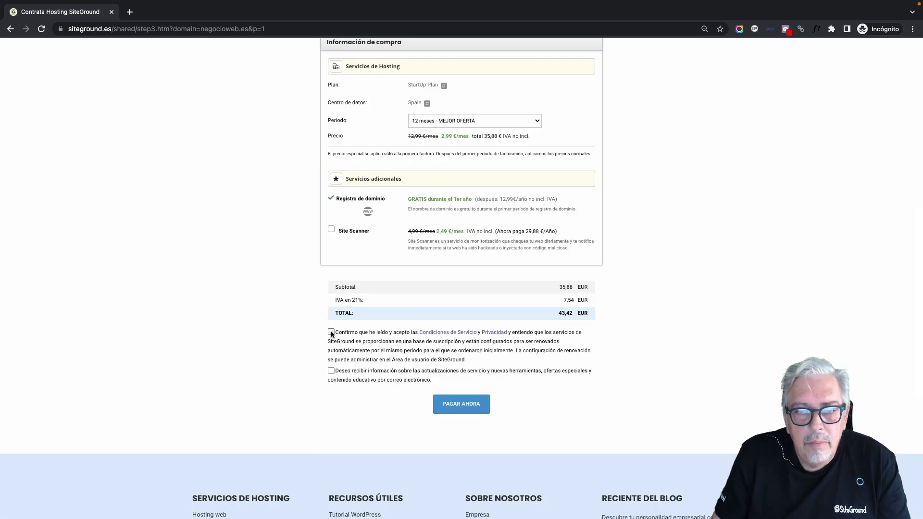
click(331, 332)
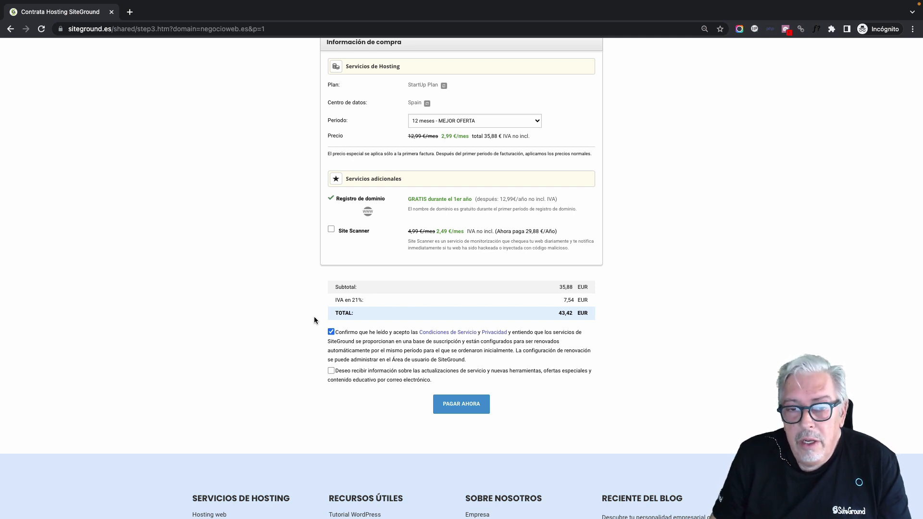
click(438, 400)
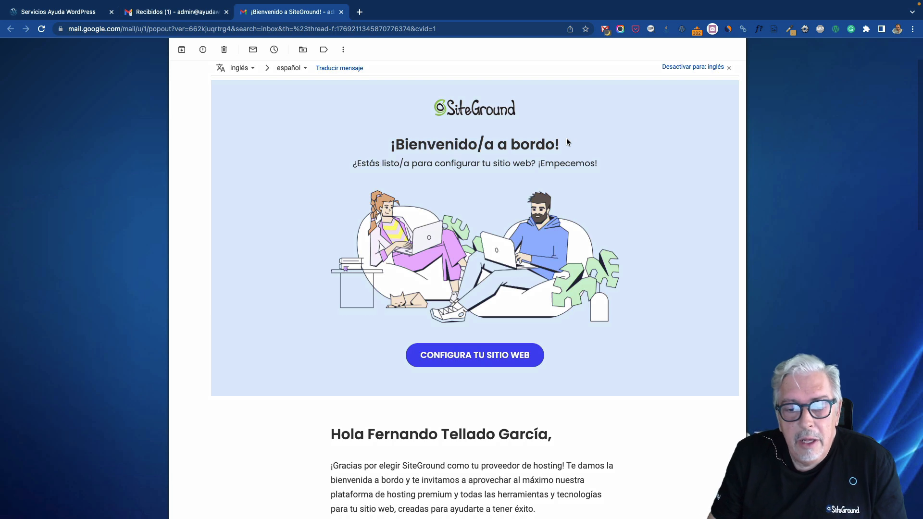
Step: Read the welcome email down to the login details, then return to the SiteGround confirmation window
scroll(566, 138, down, 3)
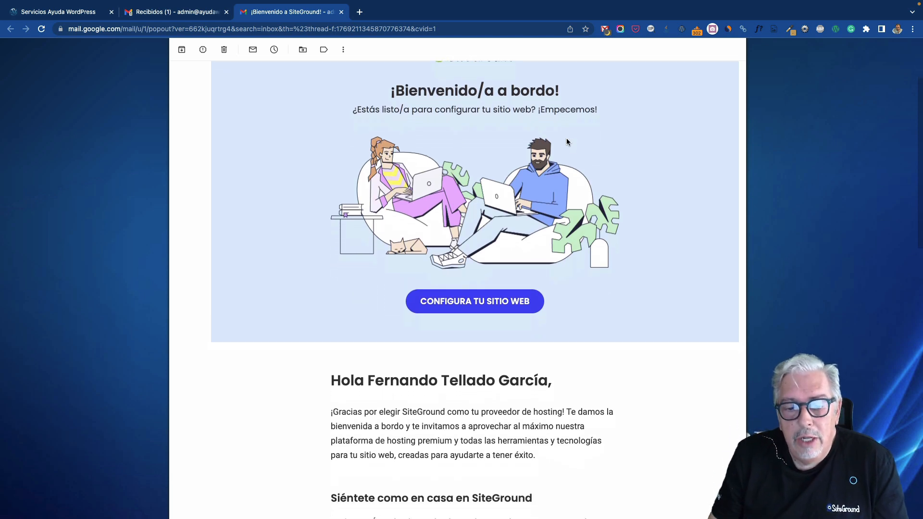
scroll(567, 141, down, 5)
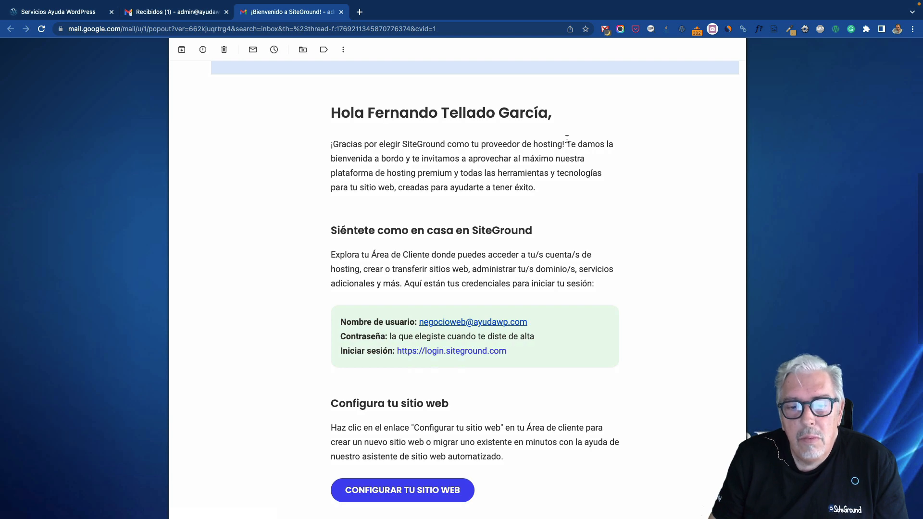
key(ctrl+Right)
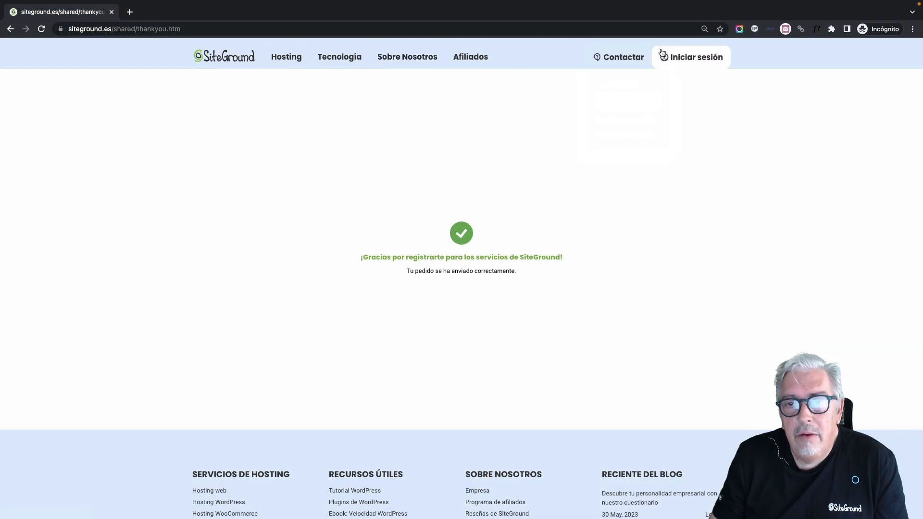
Step: Go to the SiteGround login page via Iniciar sesión on the thank-you page
click(690, 56)
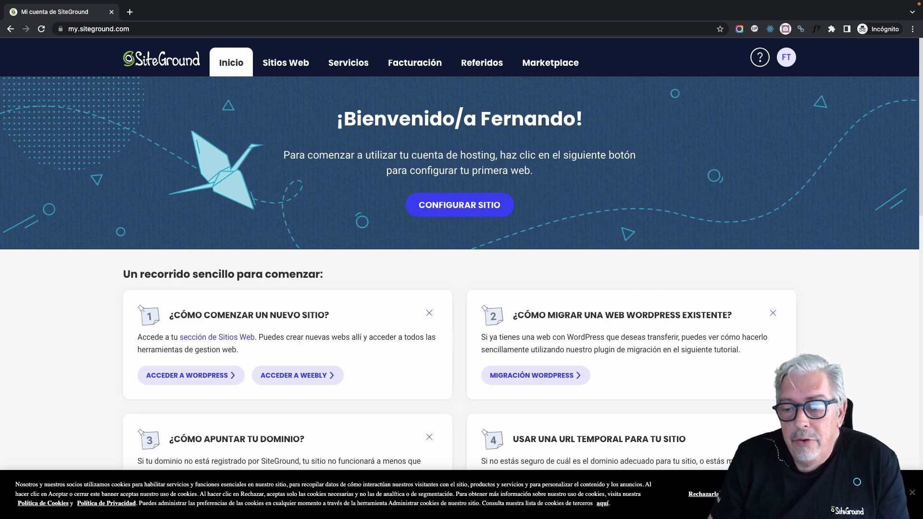
Step: Dismiss the cookie notice and browse the 'Un recorrido sencillo para comenzar' cards, then return to top
click(716, 496)
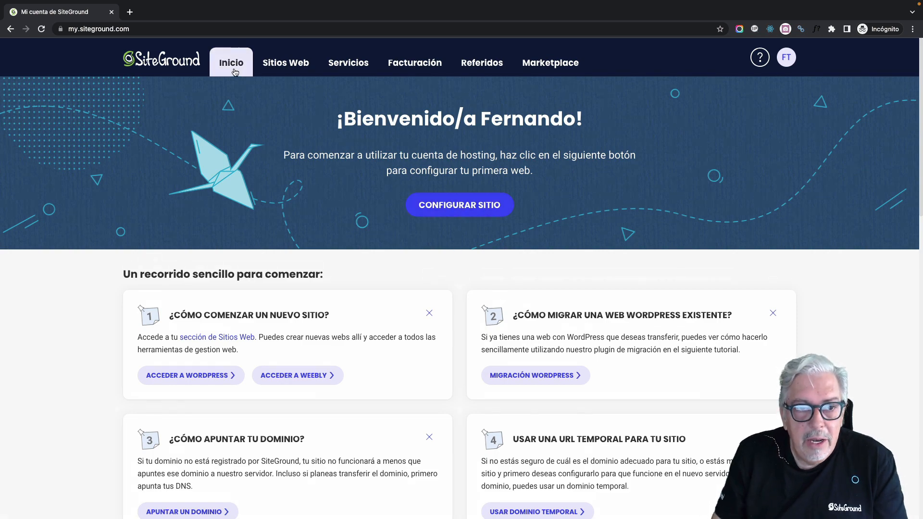
scroll(443, 138, down, 5)
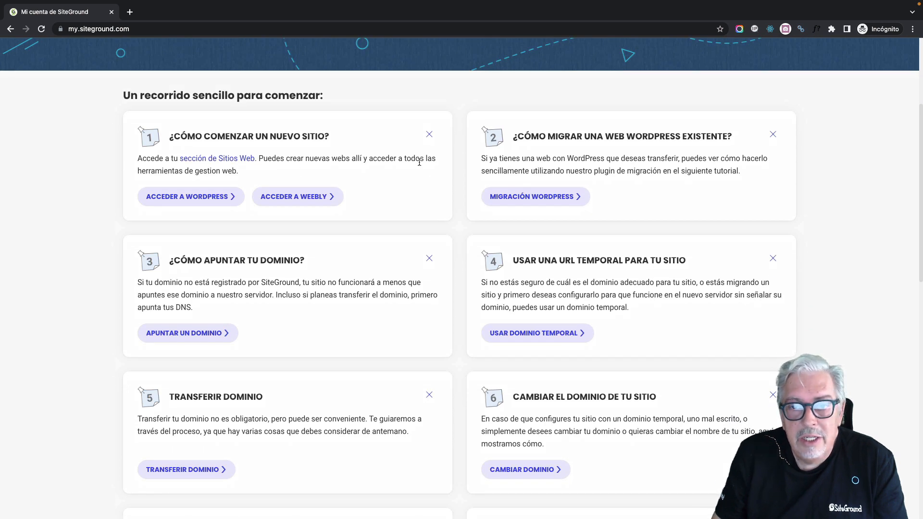
scroll(457, 173, down, 2)
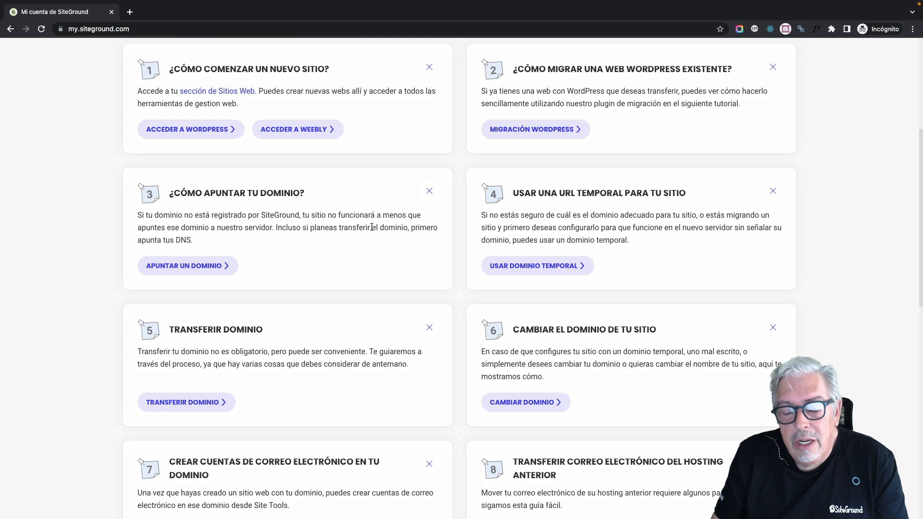
scroll(453, 213, down, 3)
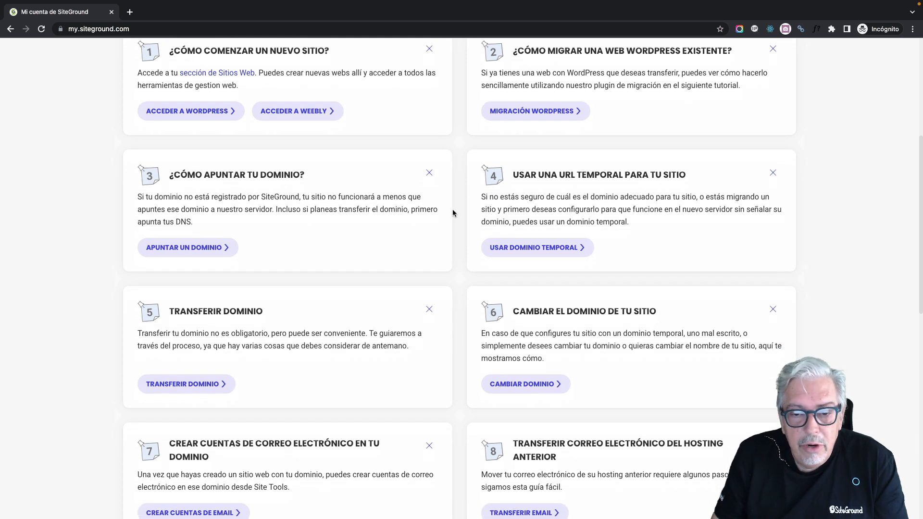
scroll(452, 212, up, 8)
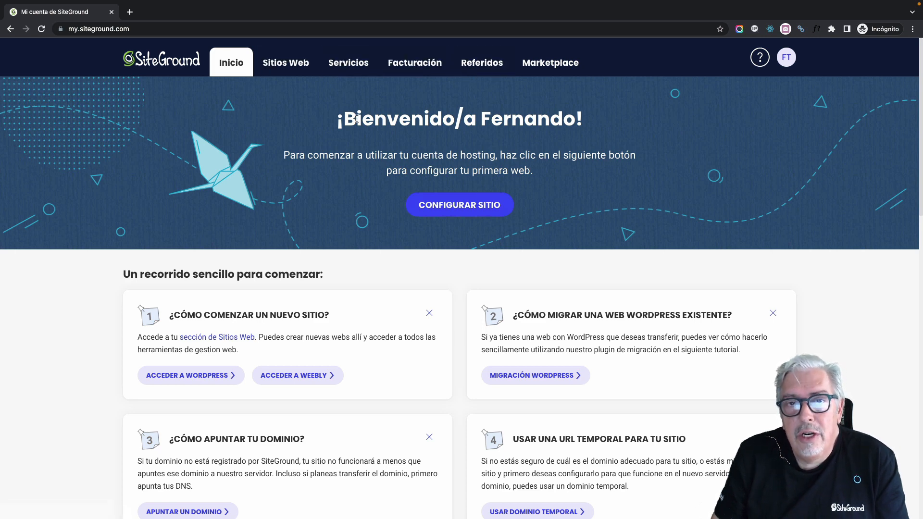
Step: From Sitios Web, resume the negocioweb.es setup and continue with Dominio existente
click(285, 63)
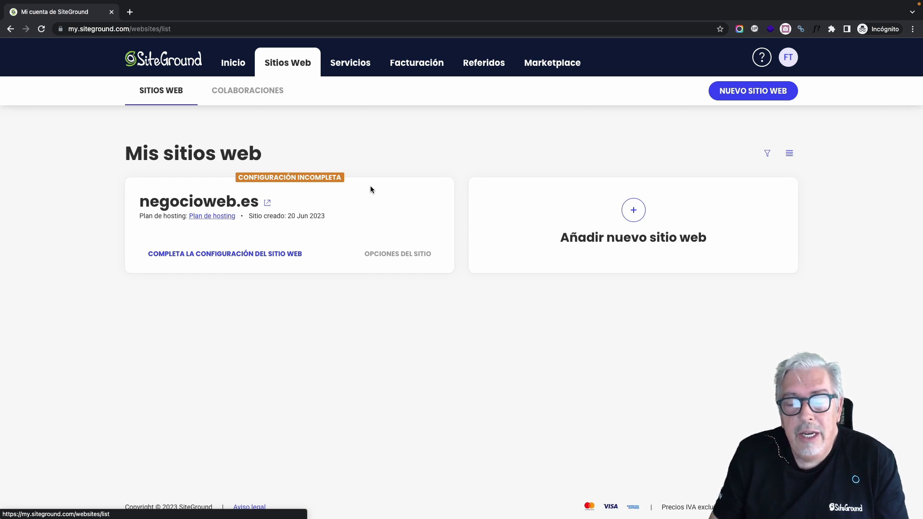
click(286, 252)
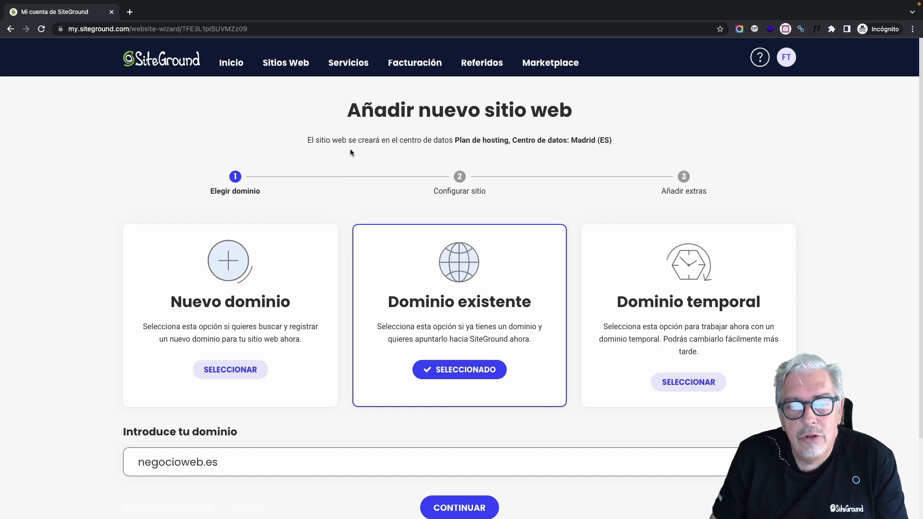
scroll(350, 152, down, 2)
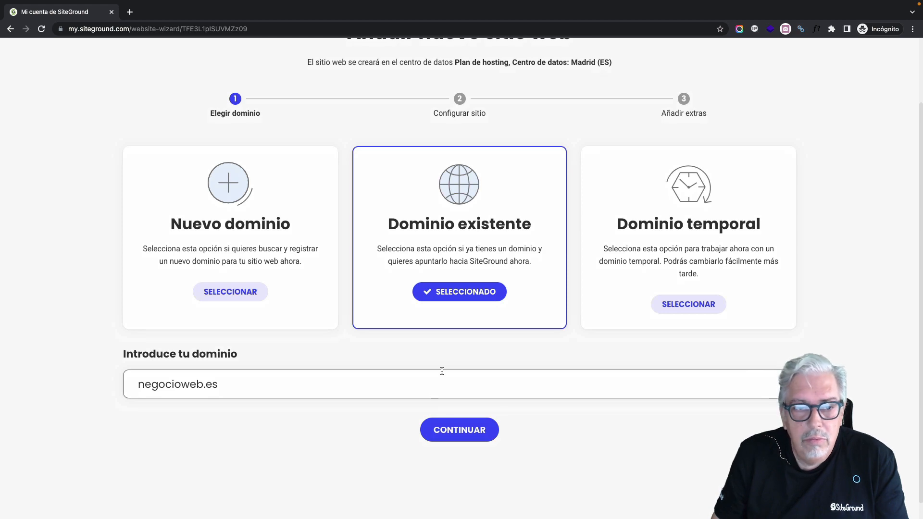
click(471, 429)
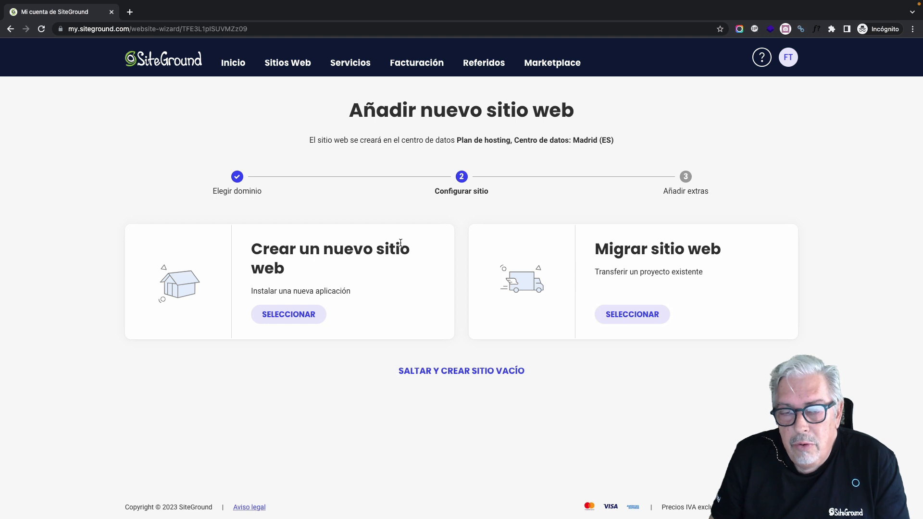
Step: Choose to create a brand-new website with WordPress as the application
click(306, 315)
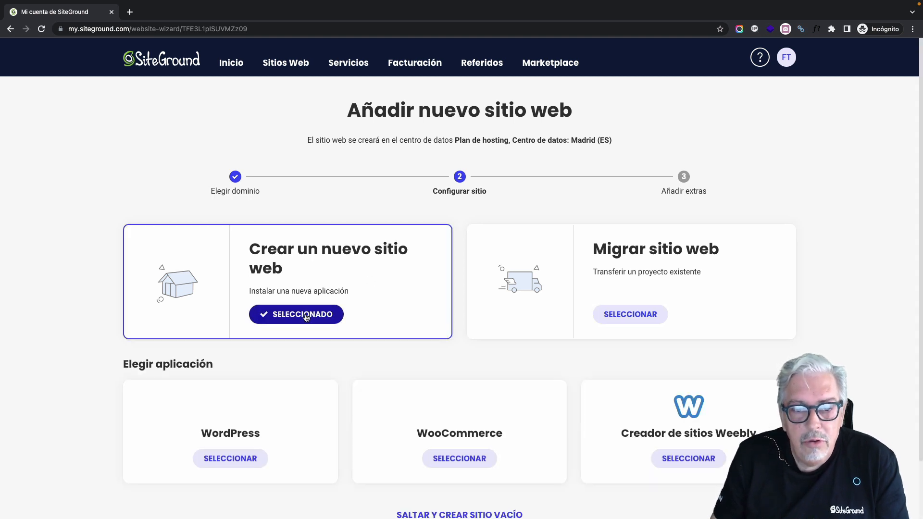
scroll(341, 357, down, 3)
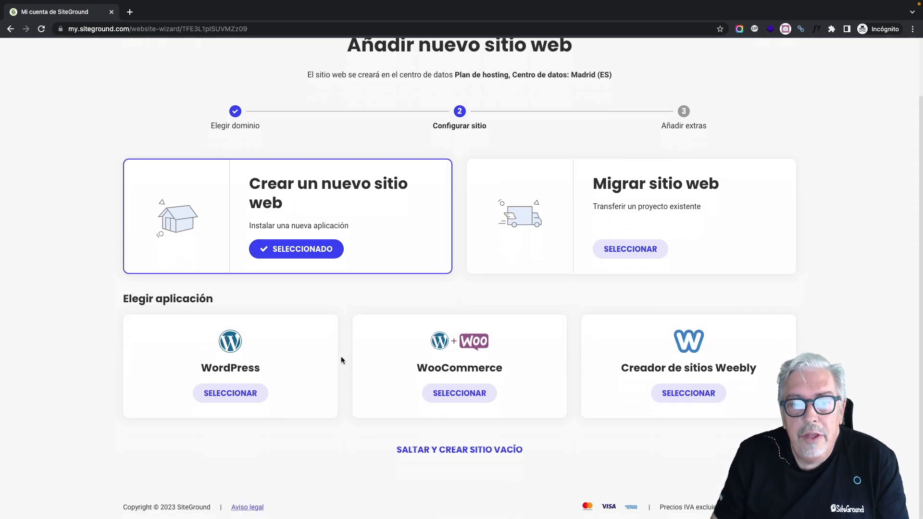
scroll(342, 356, up, 1)
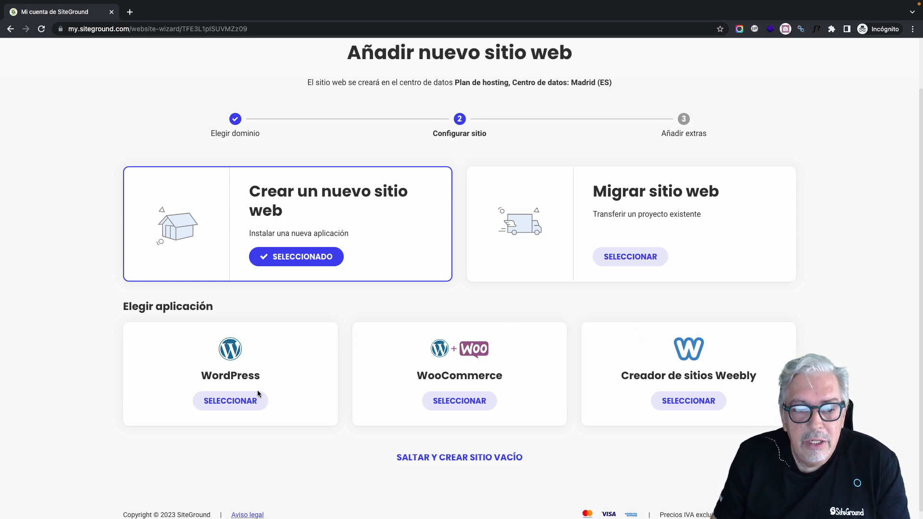
click(245, 402)
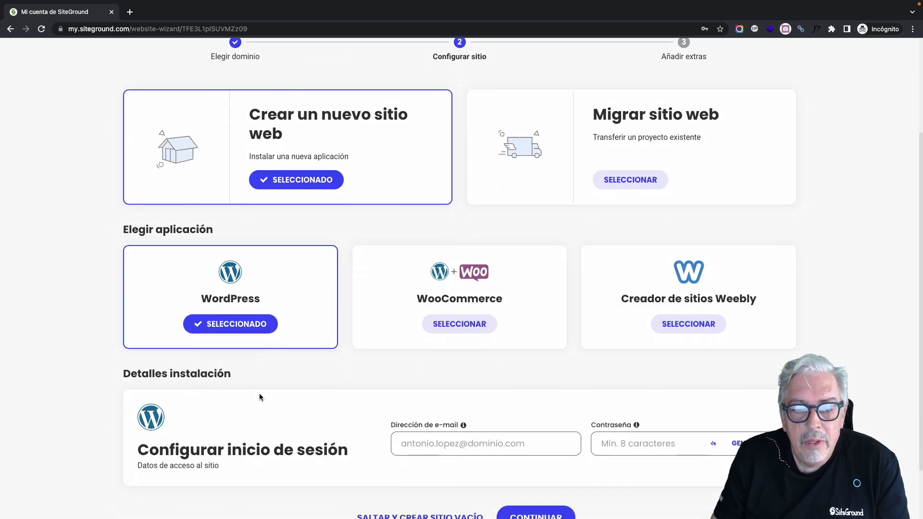
Step: Enter the WordPress admin e-mail and password and continue to Añadir extras
scroll(330, 376, down, 2)
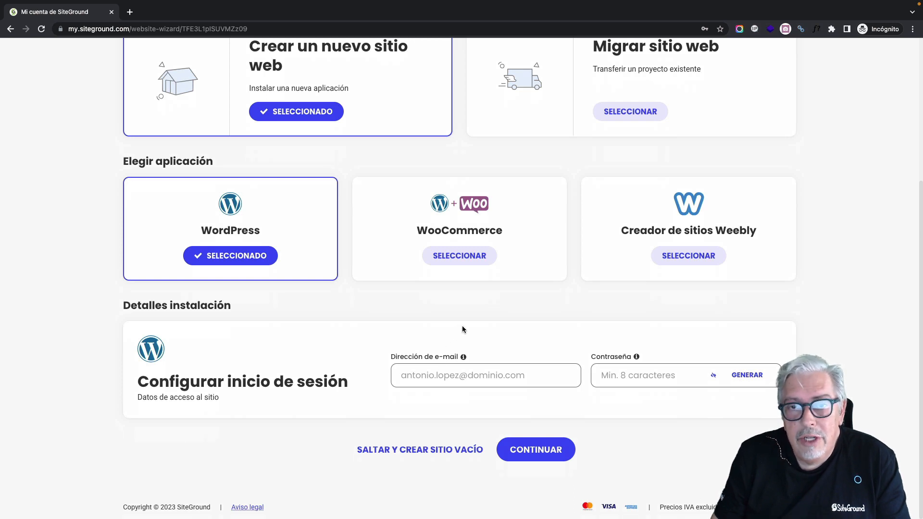
click(462, 369)
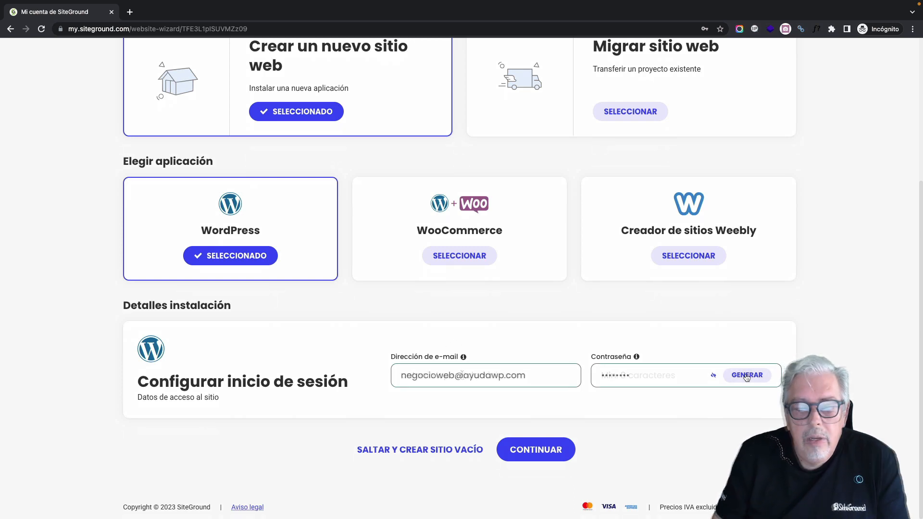
click(537, 449)
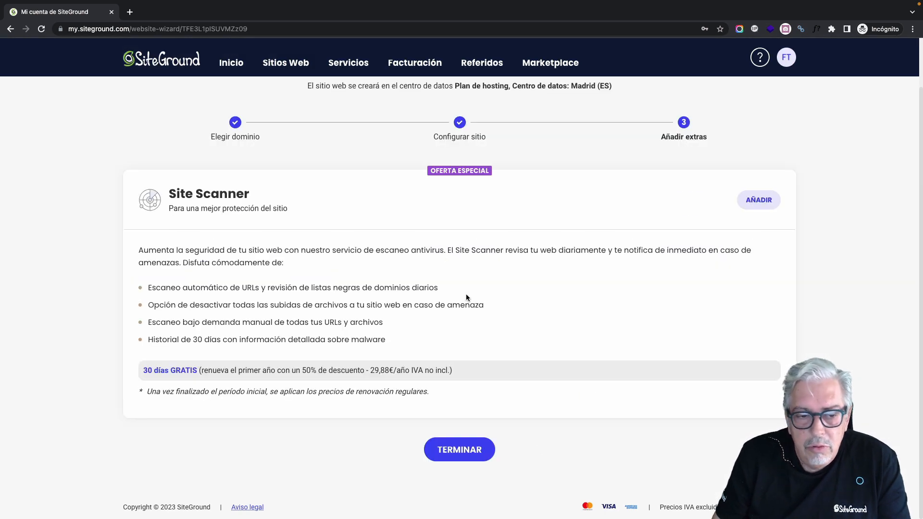
Step: Finish the wizard with TERMINAR, then open the negocioweb.es details from Sitios Web
click(455, 447)
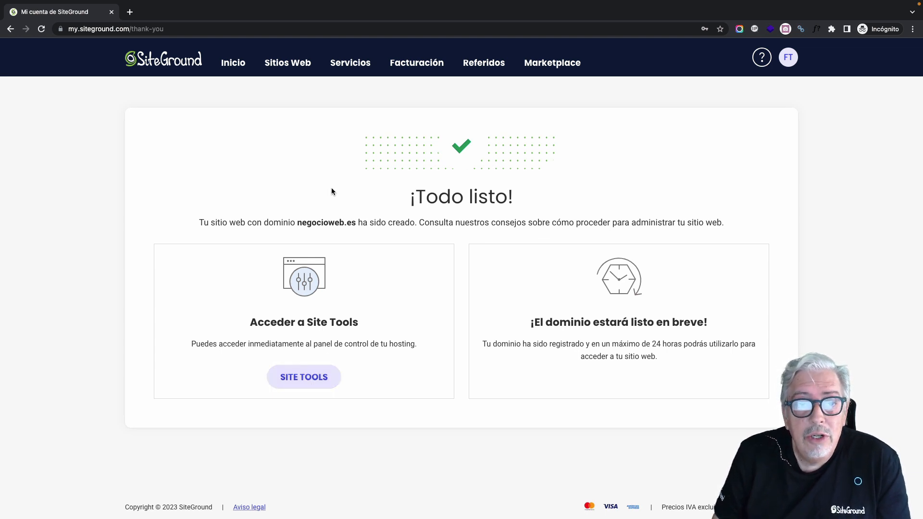
click(283, 69)
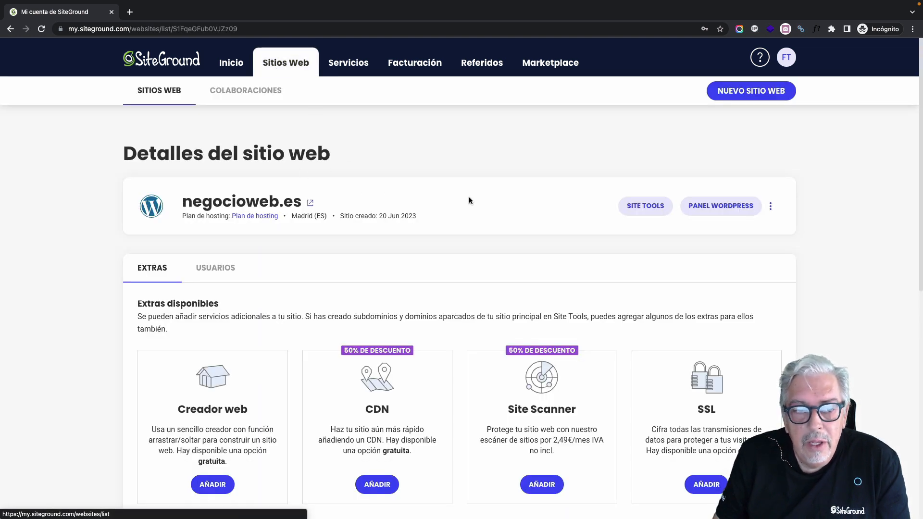
Step: View the USUARIOS access options, go back to EXTRAS, and show more actions for negocioweb.es
scroll(470, 201, down, 2)
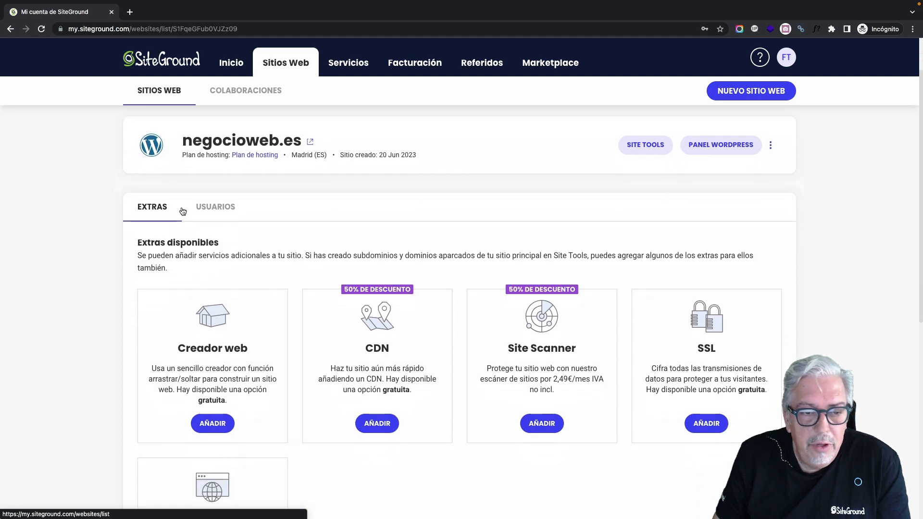
click(211, 203)
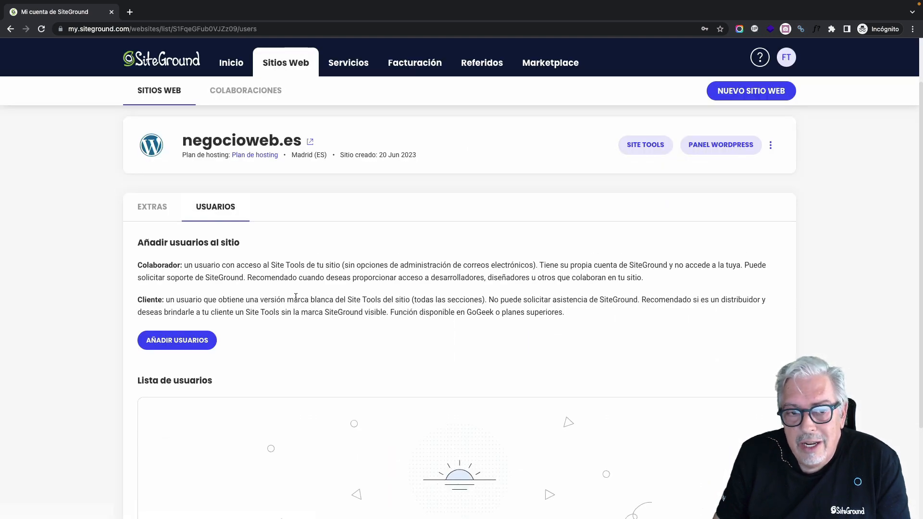
click(166, 216)
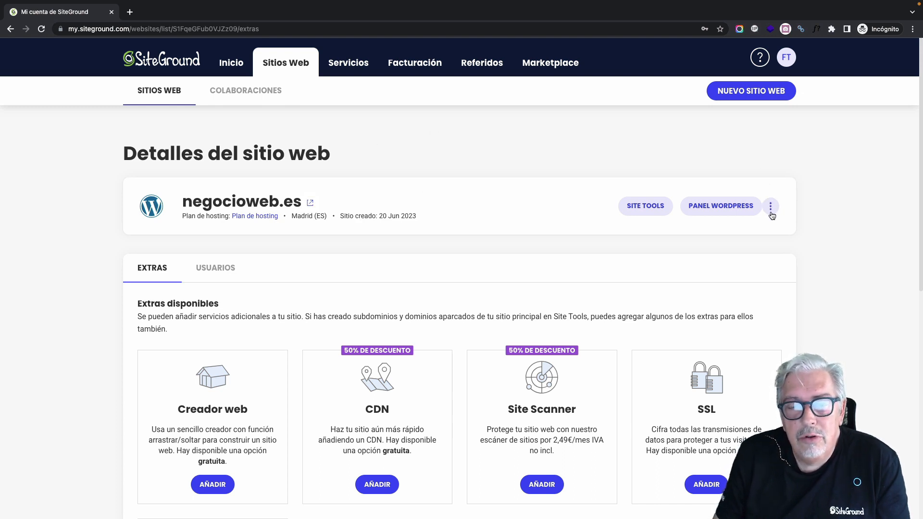
click(771, 206)
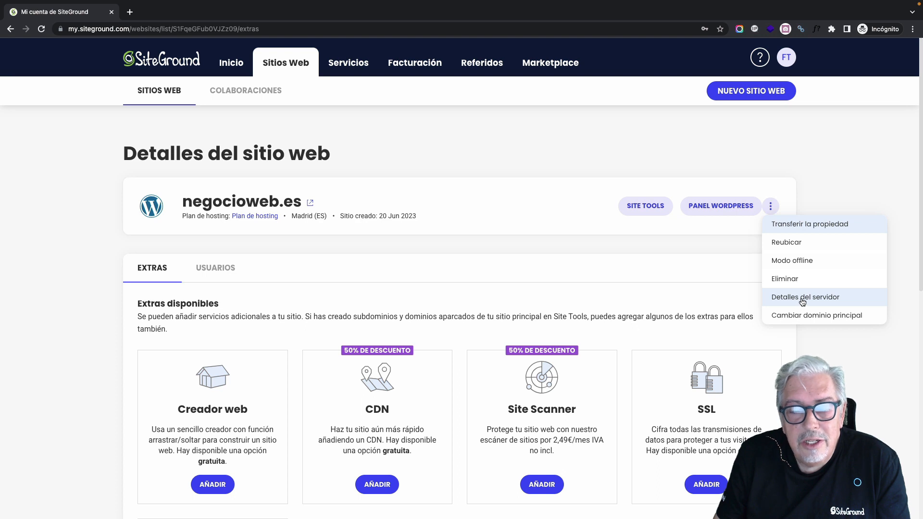
Step: Review the hosting upgrade options, previewing Cloud hosting pricing with more CPU cores
click(357, 70)
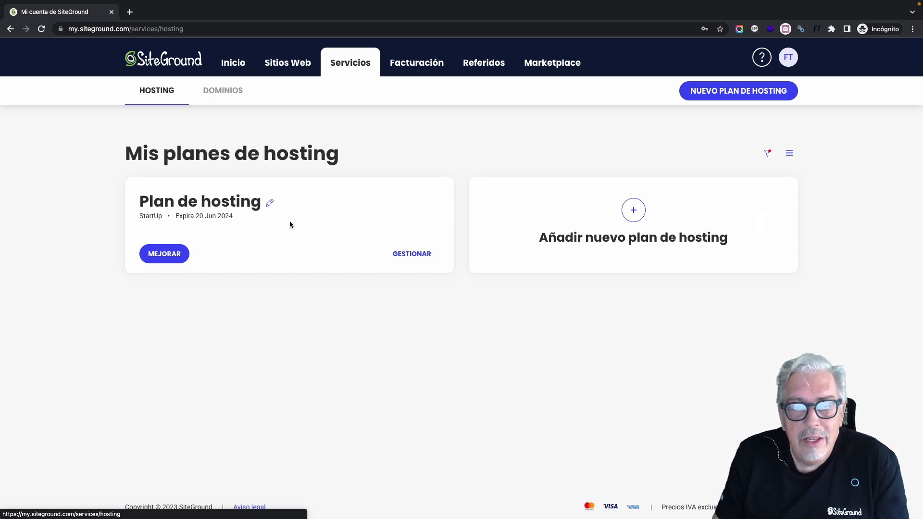
click(174, 256)
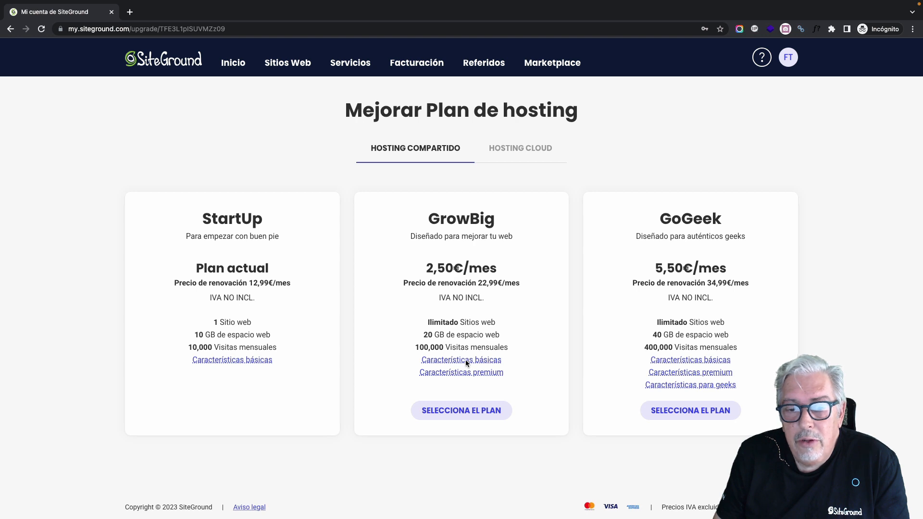
click(538, 160)
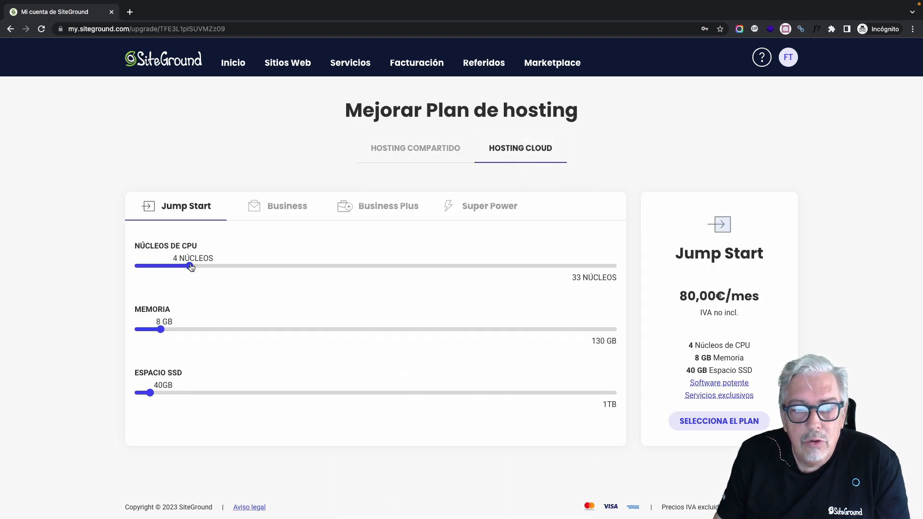
mouse_move(191, 268)
mouse_down()
mouse_move(258, 267)
mouse_move(192, 266)
mouse_up()
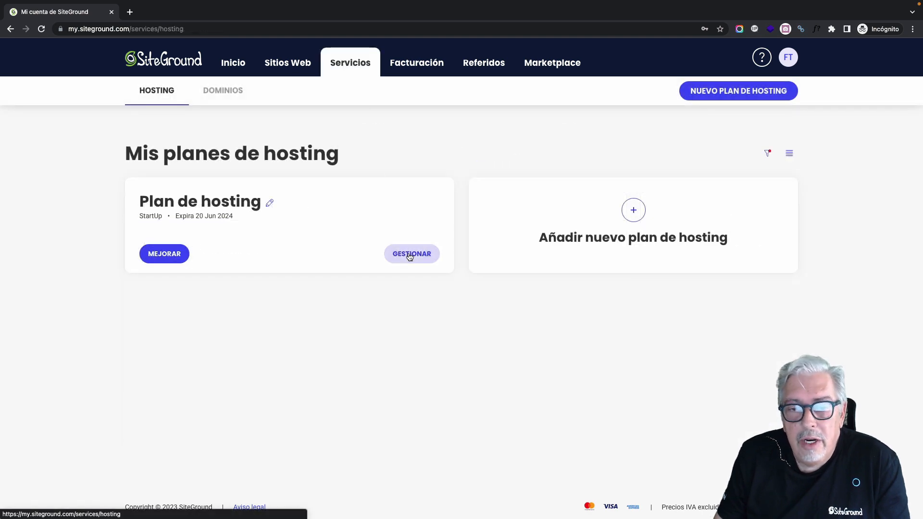
Step: Check the StartUp plan's statistics: 95 MB of 10 GB space, 5,797 of 200,000 inodes
click(414, 254)
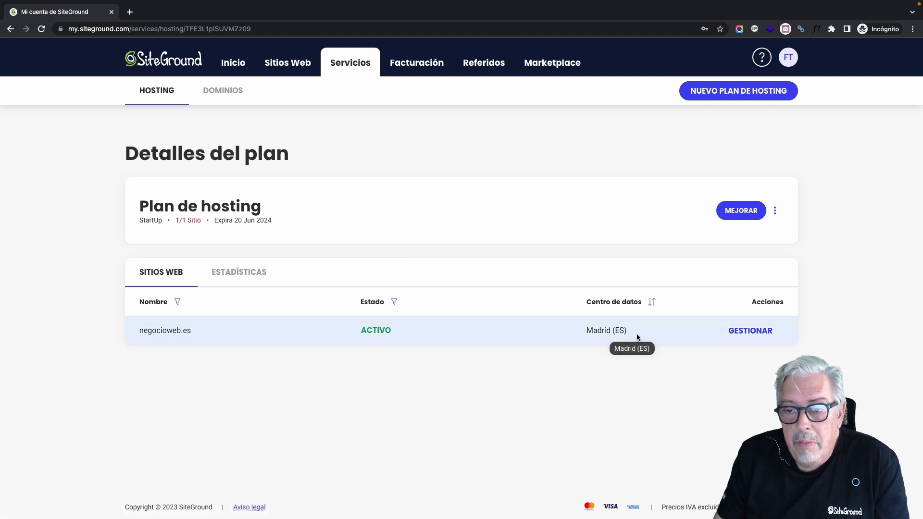
click(272, 275)
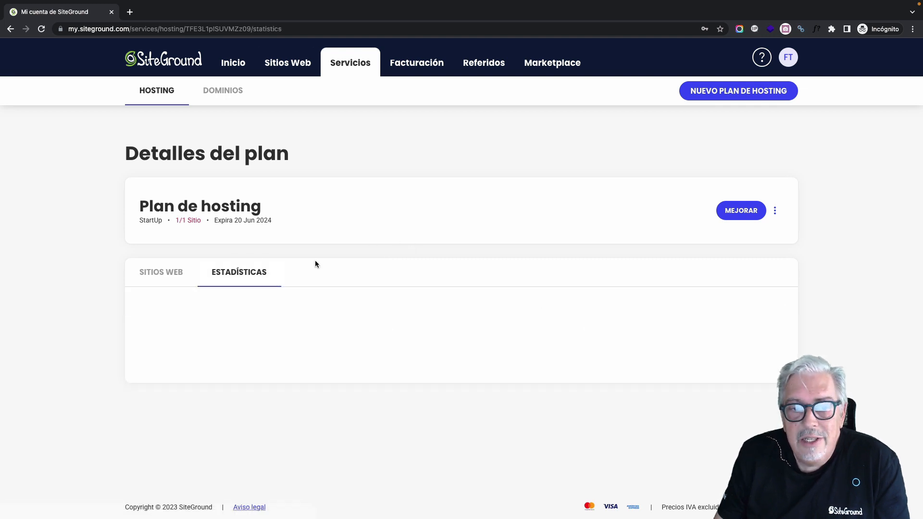
scroll(400, 236, down, 5)
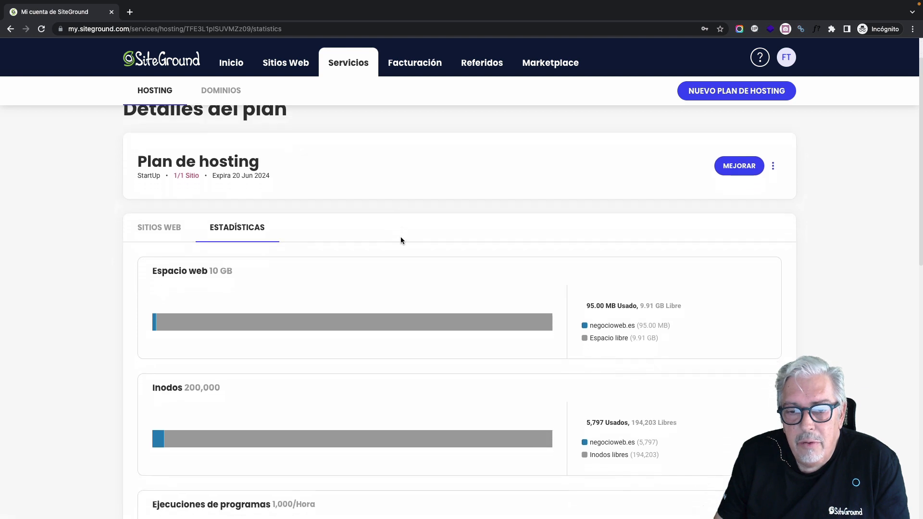
scroll(401, 239, down, 1)
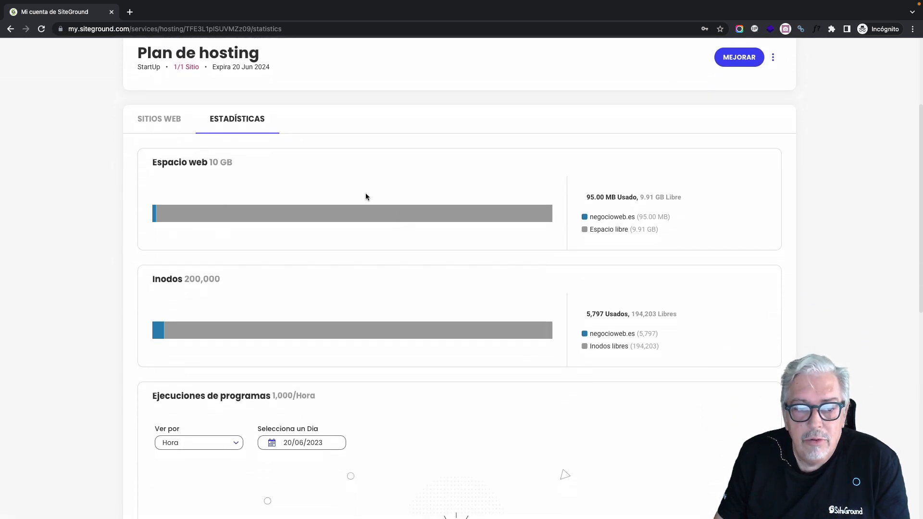
scroll(380, 198, down, 8)
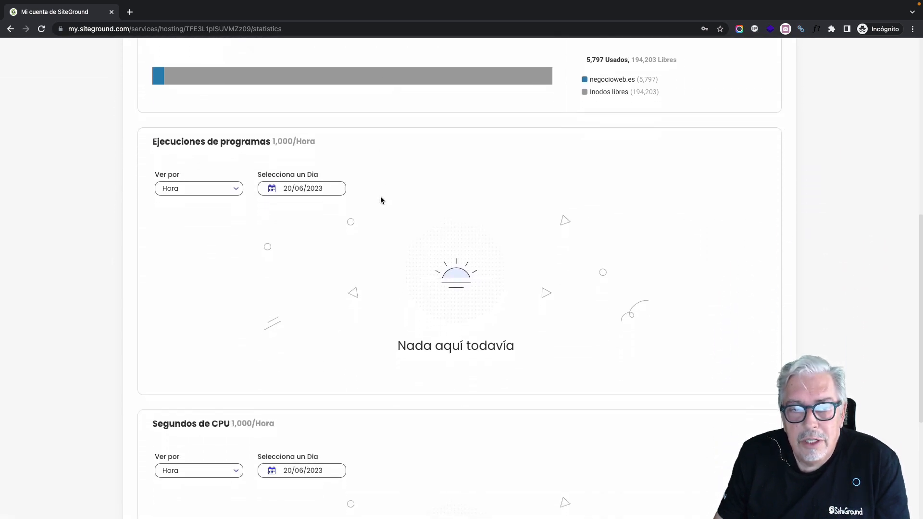
scroll(381, 200, down, 4)
scroll(381, 200, up, 2)
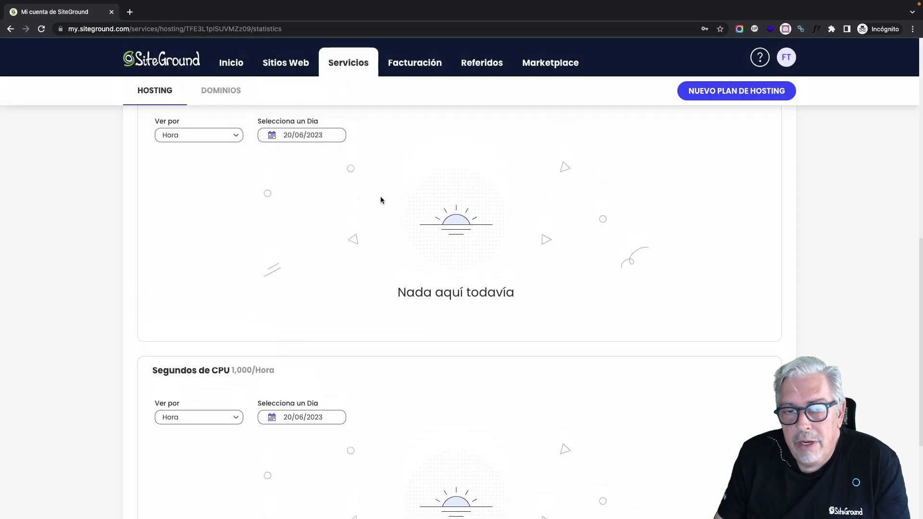
scroll(380, 198, up, 10)
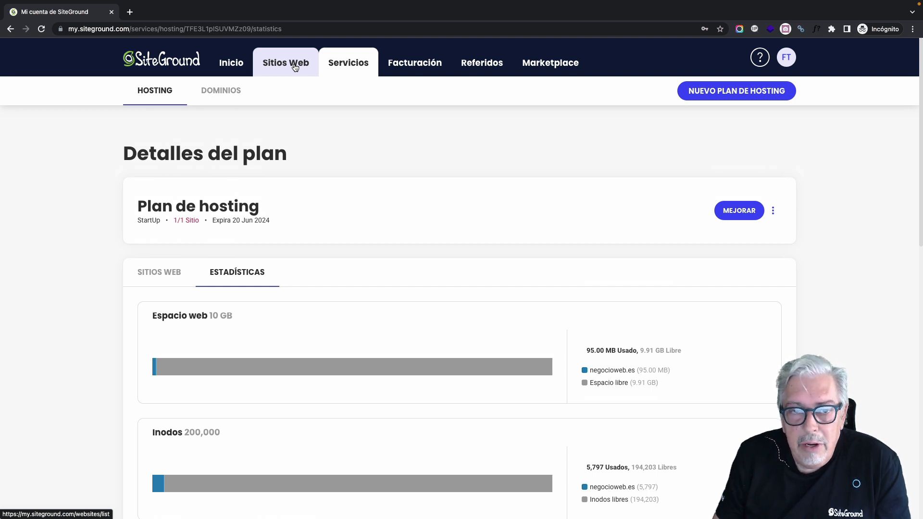
Step: Launch Site Tools from the negocioweb.es card on the Sitios Web tab
click(295, 68)
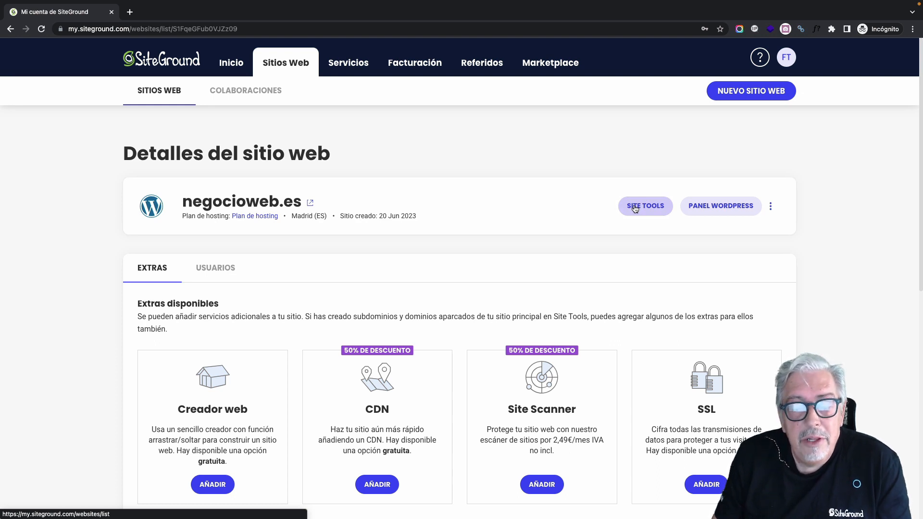
click(635, 207)
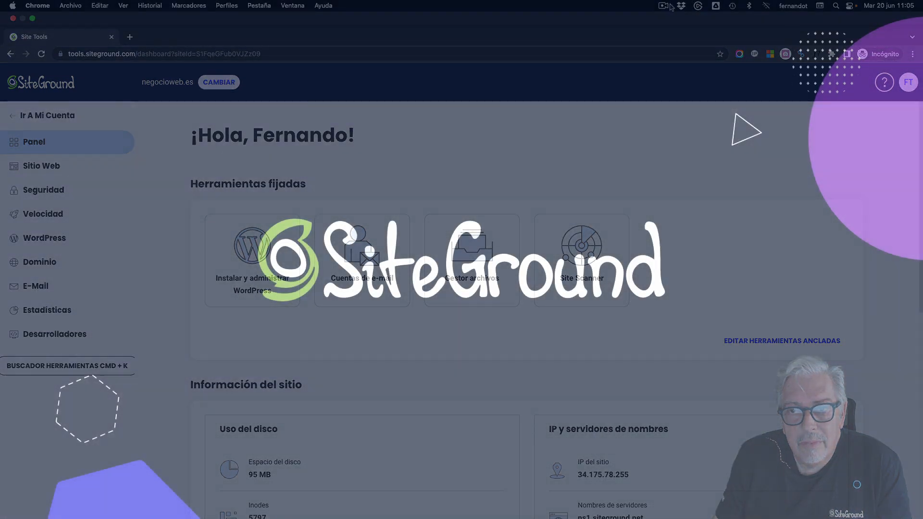
click(663, 5)
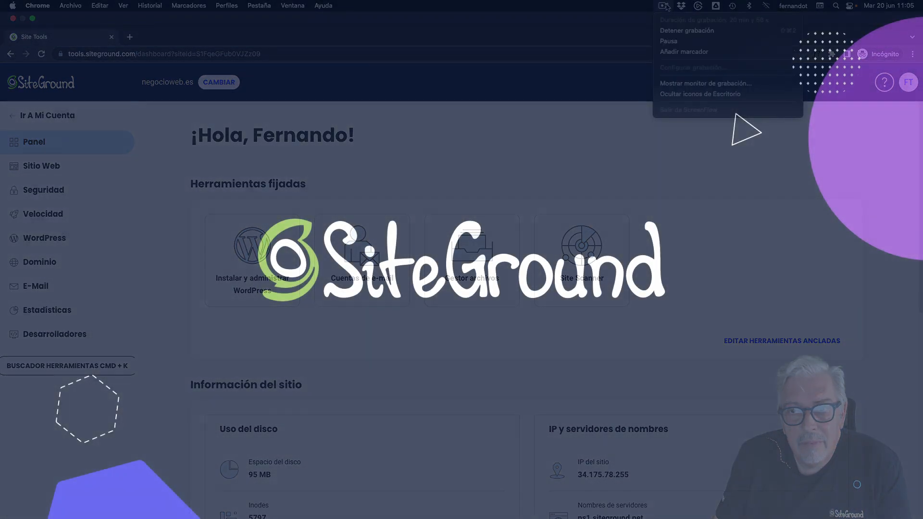